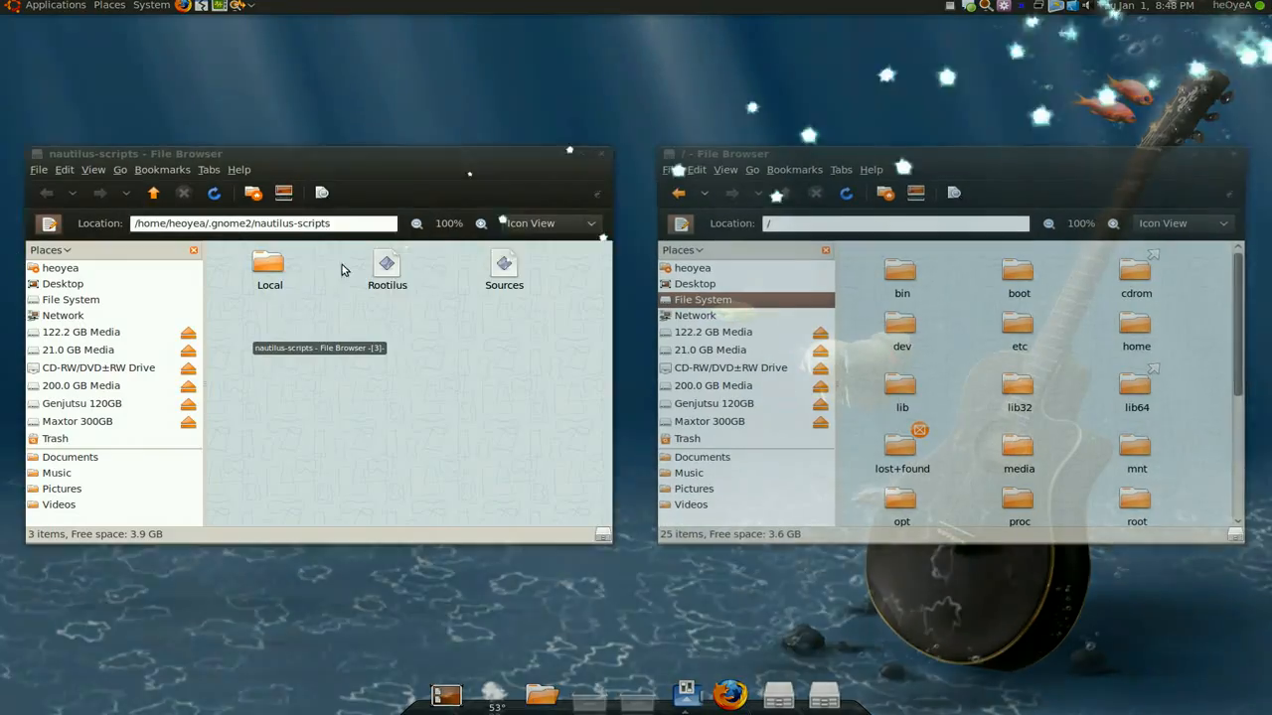
Focus the root file system window and select the lib32 folder.
click(929, 367)
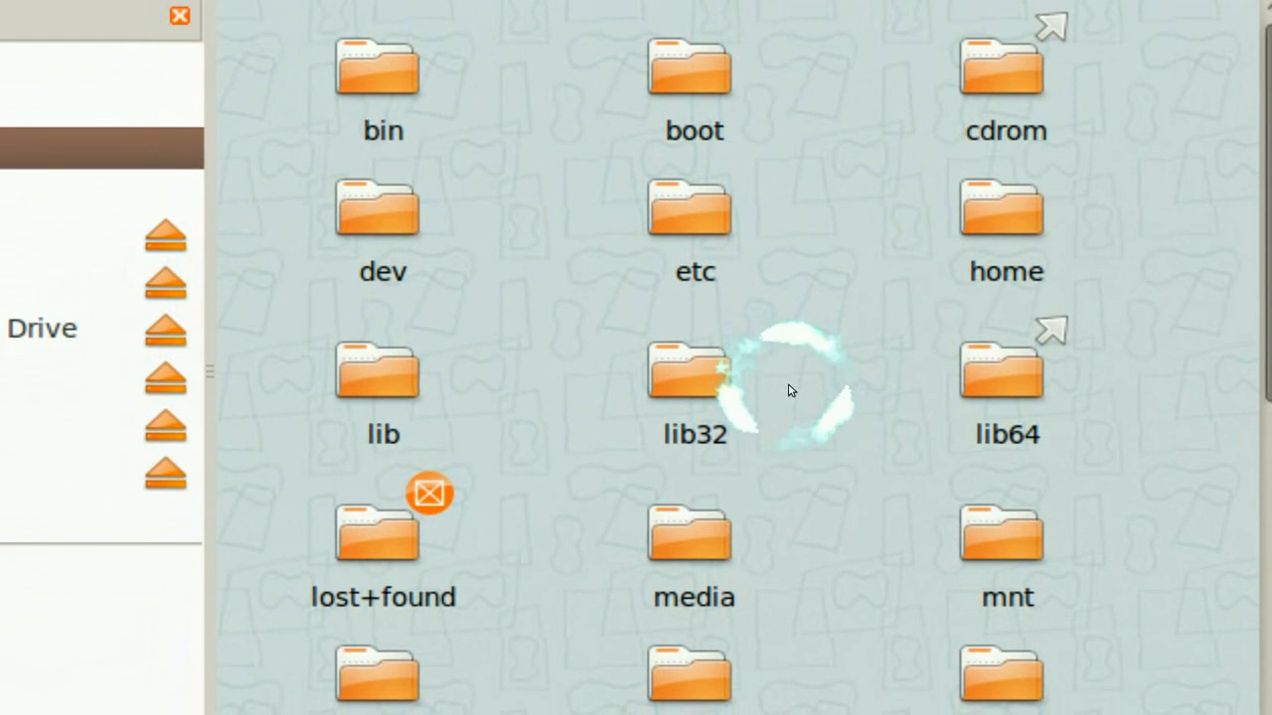
scroll(791, 379, down, 2)
click(762, 355)
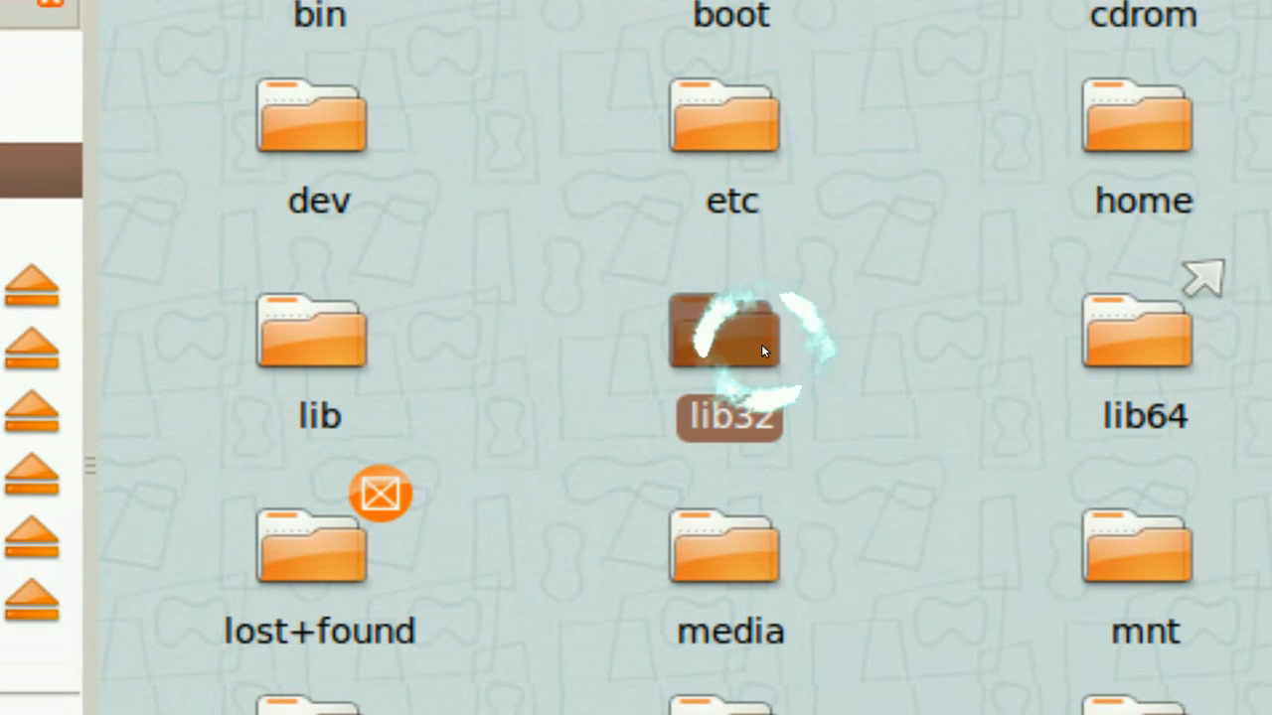
Run Scripts > Rootilus on lib32, enter the password, and raise the root file browser.
right_click(761, 344)
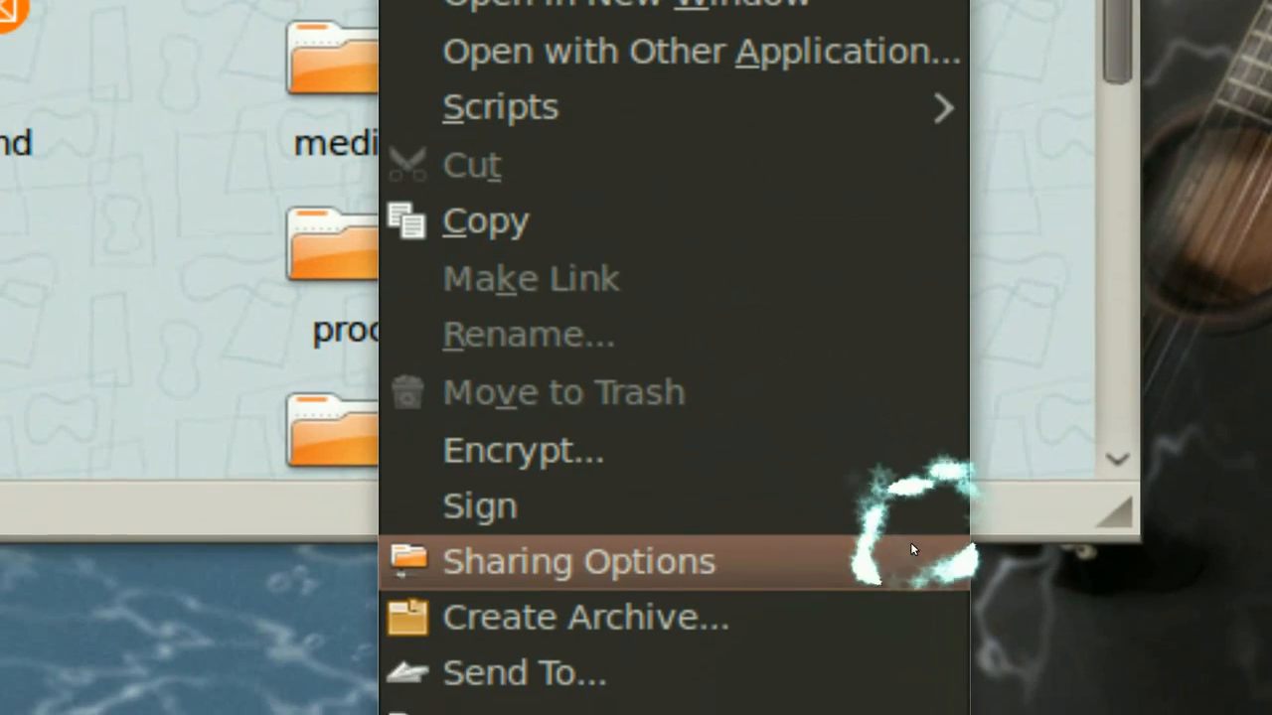
mouse_move(526, 365)
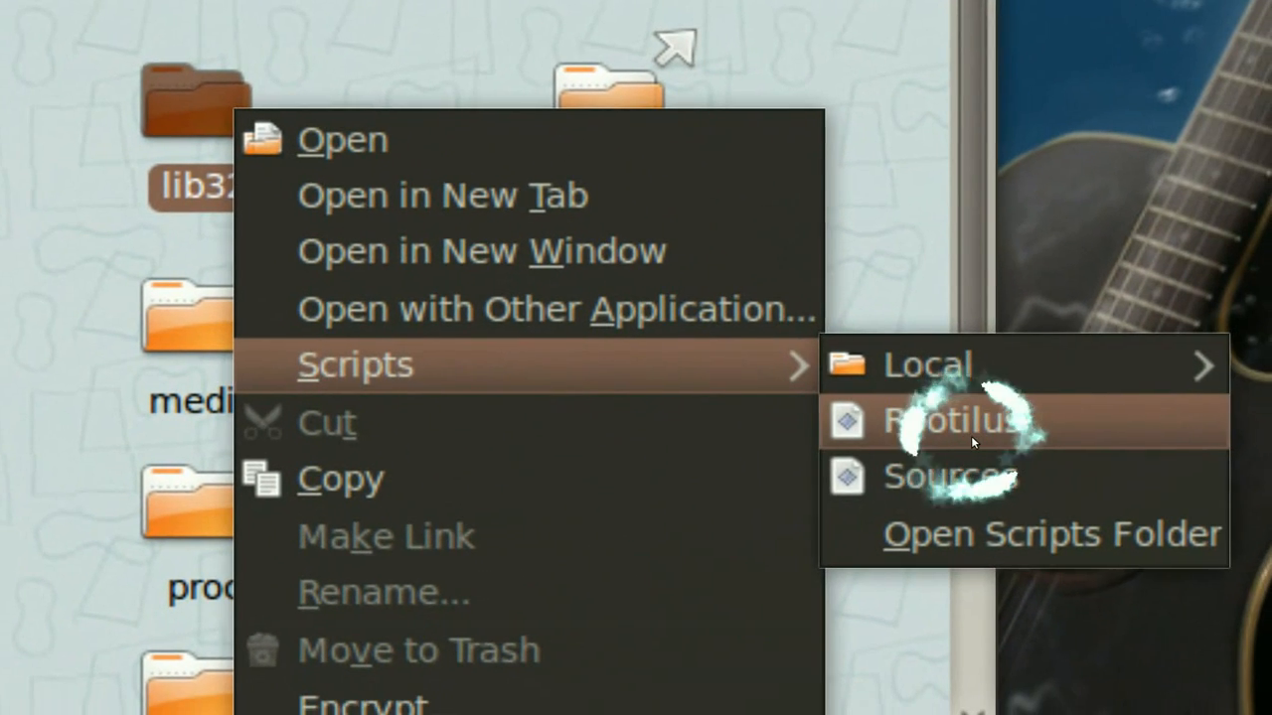
click(971, 435)
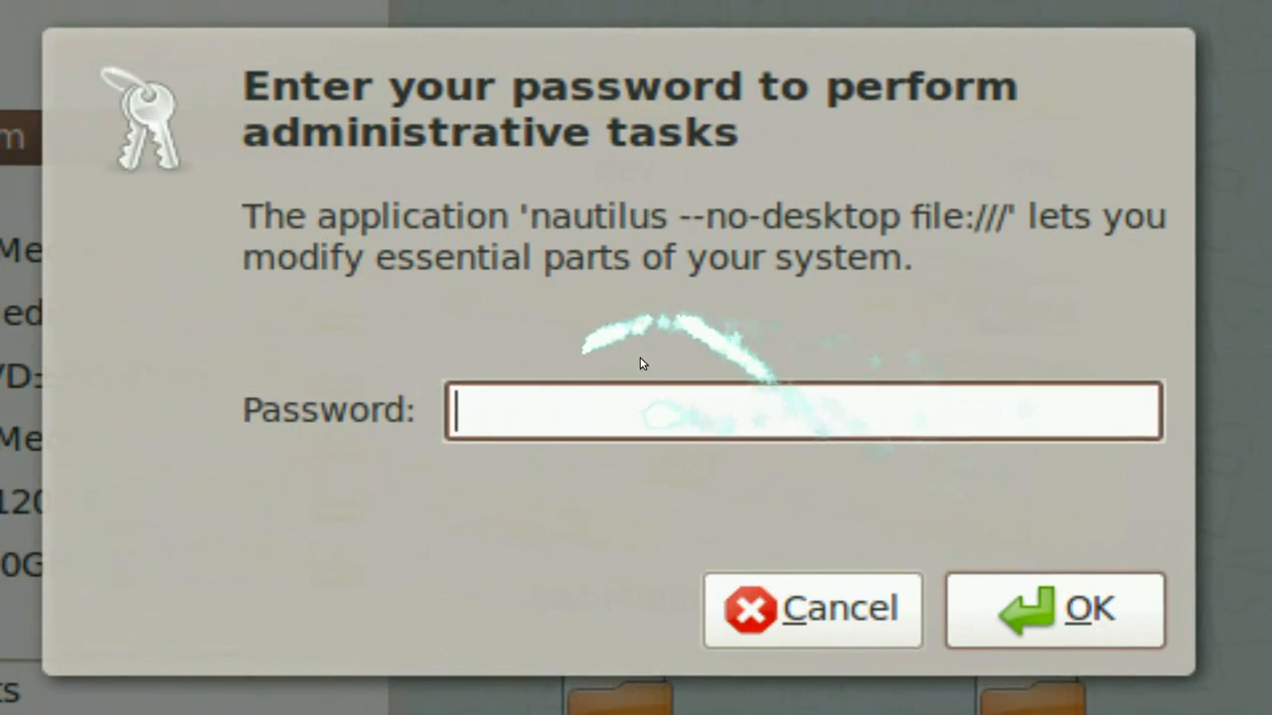
click(644, 397)
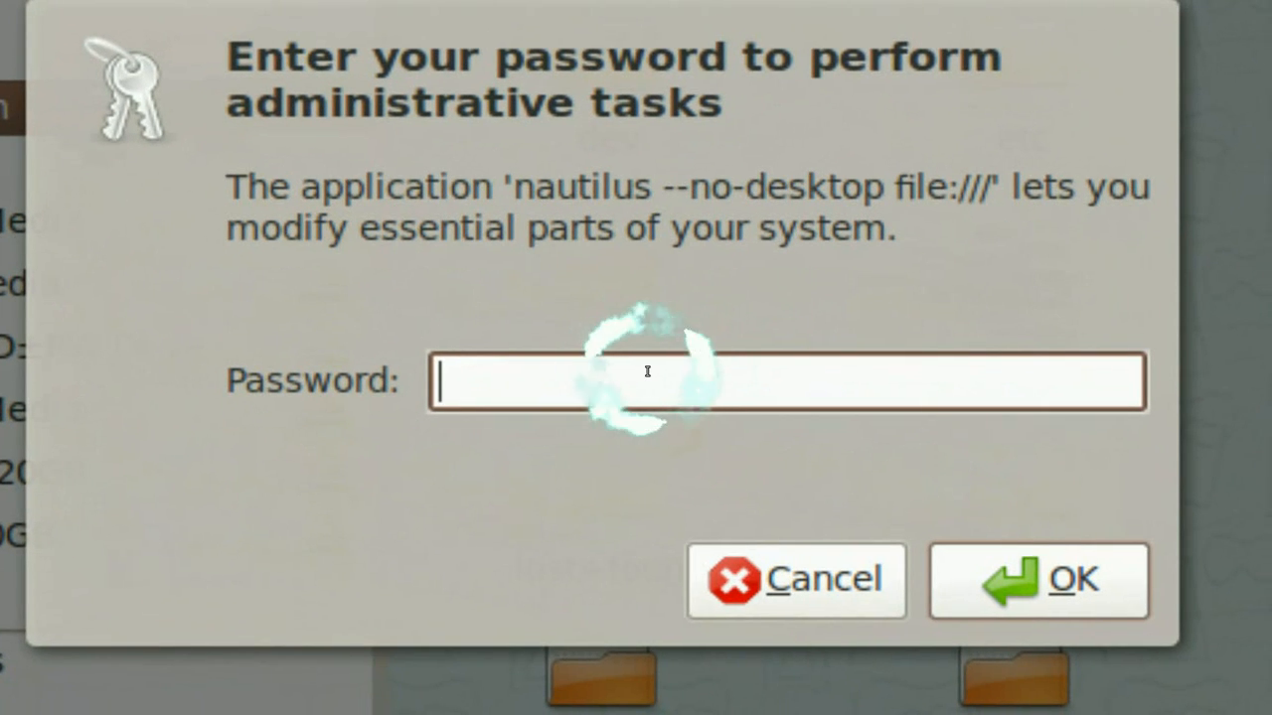
text(••)
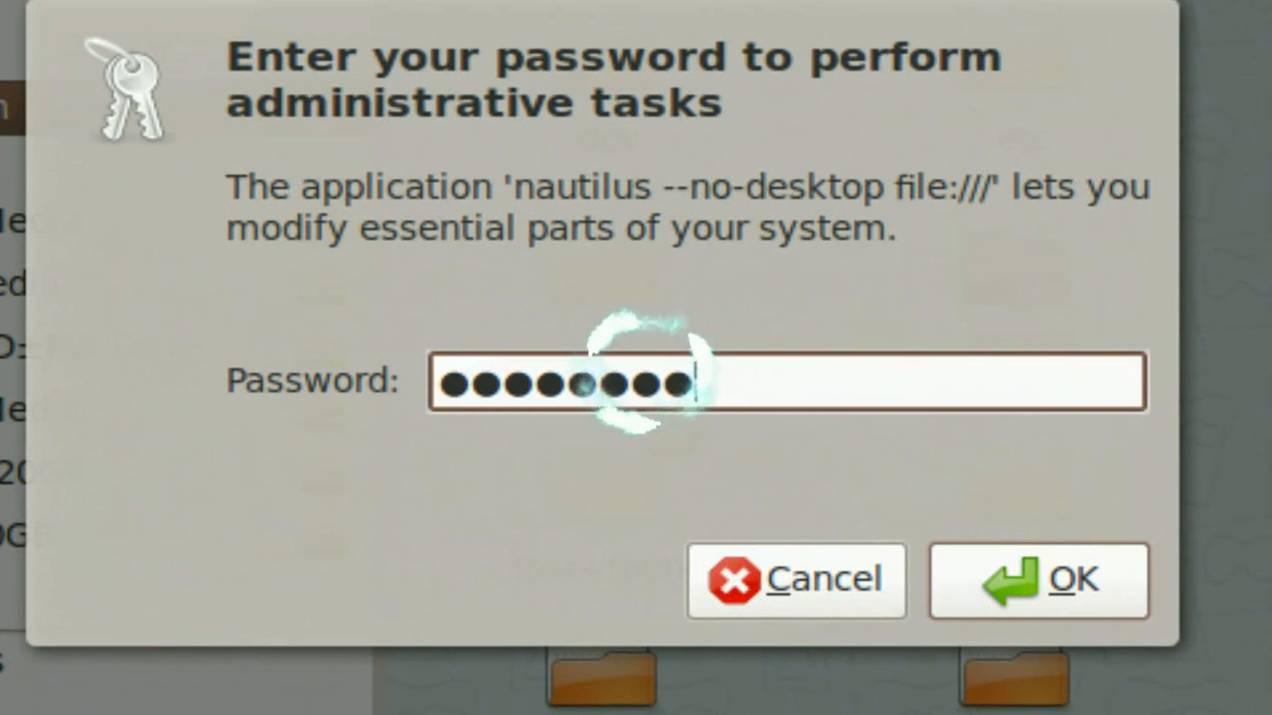
key(Return)
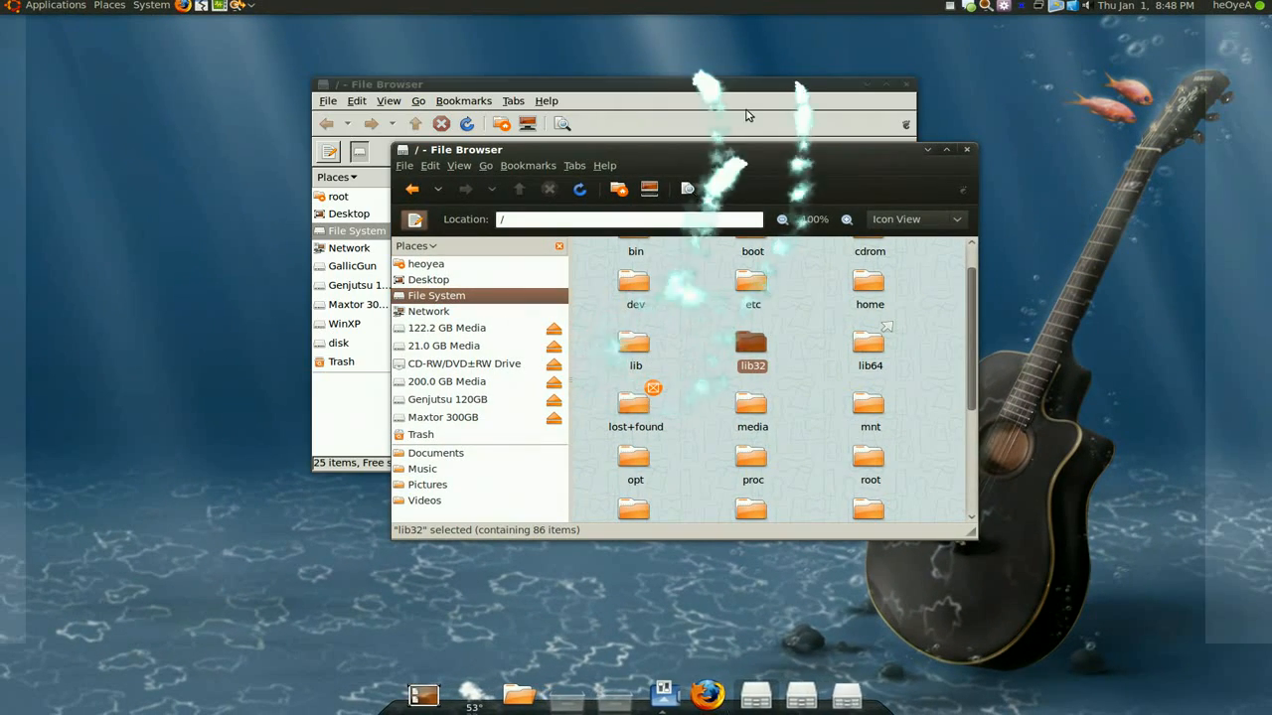
click(692, 109)
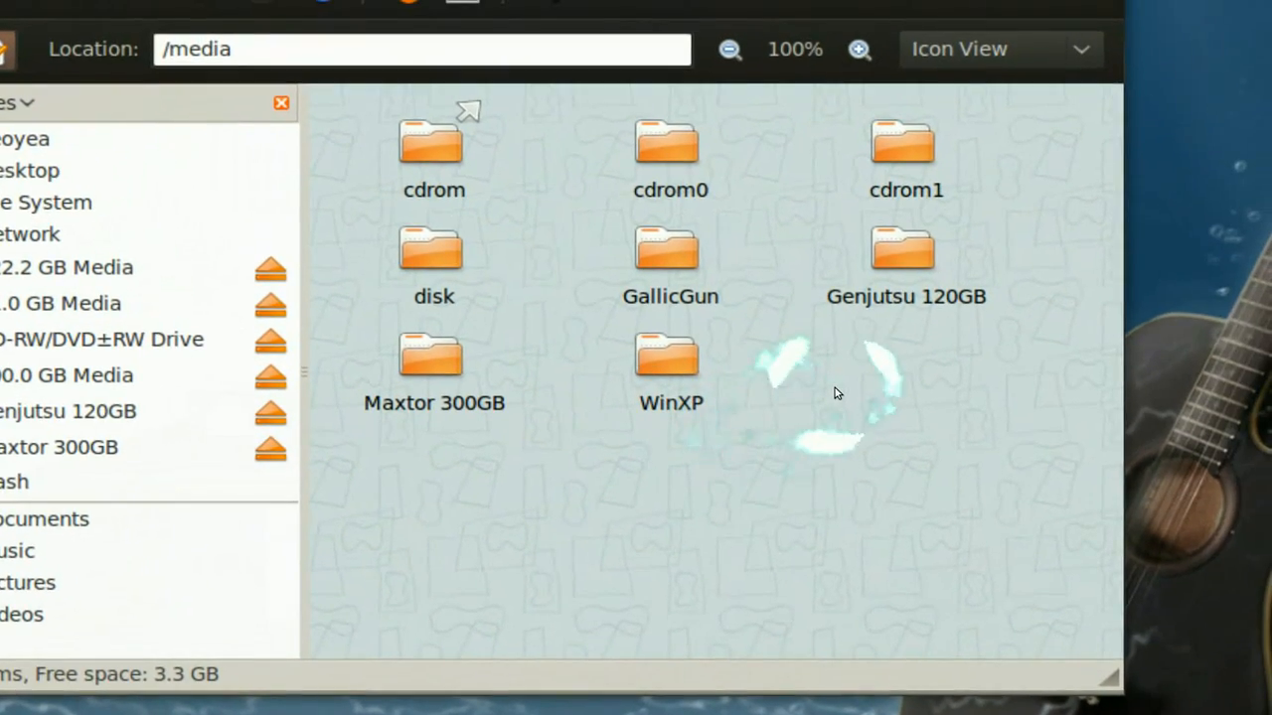
Run a script from empty space in /media and raise the resulting root /media window.
right_click(834, 388)
mouse_move(695, 393)
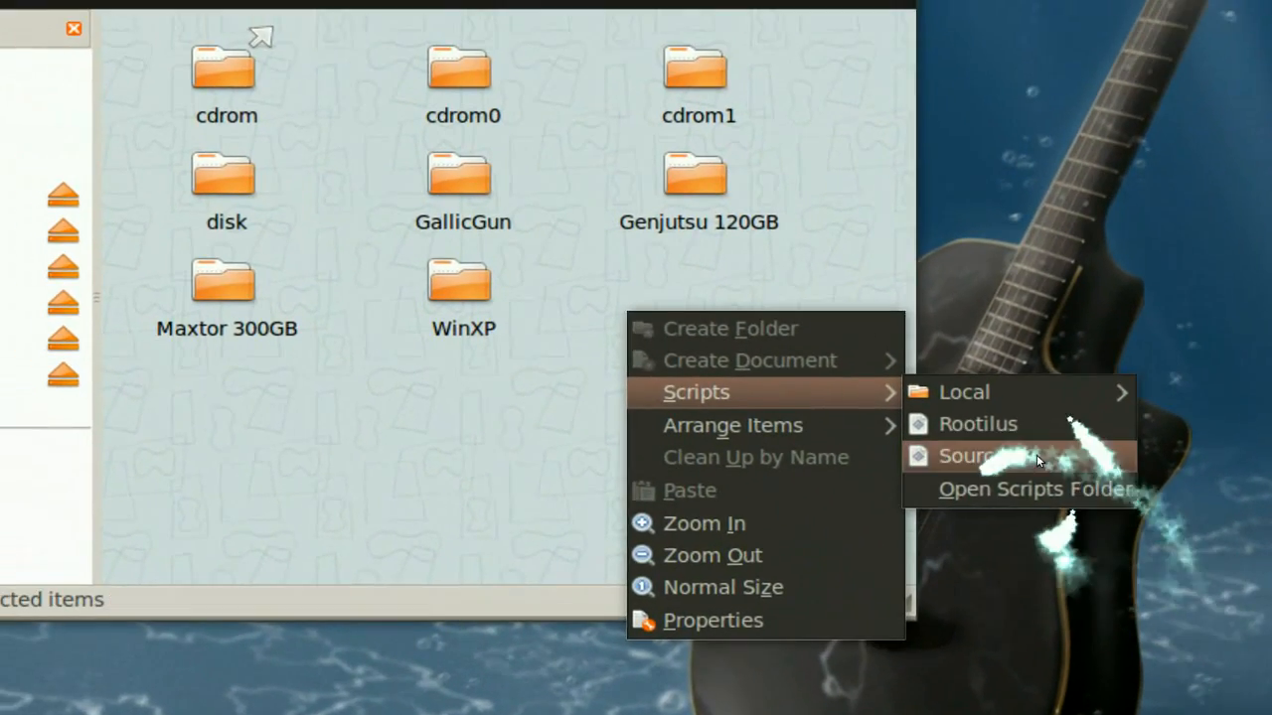
click(1037, 454)
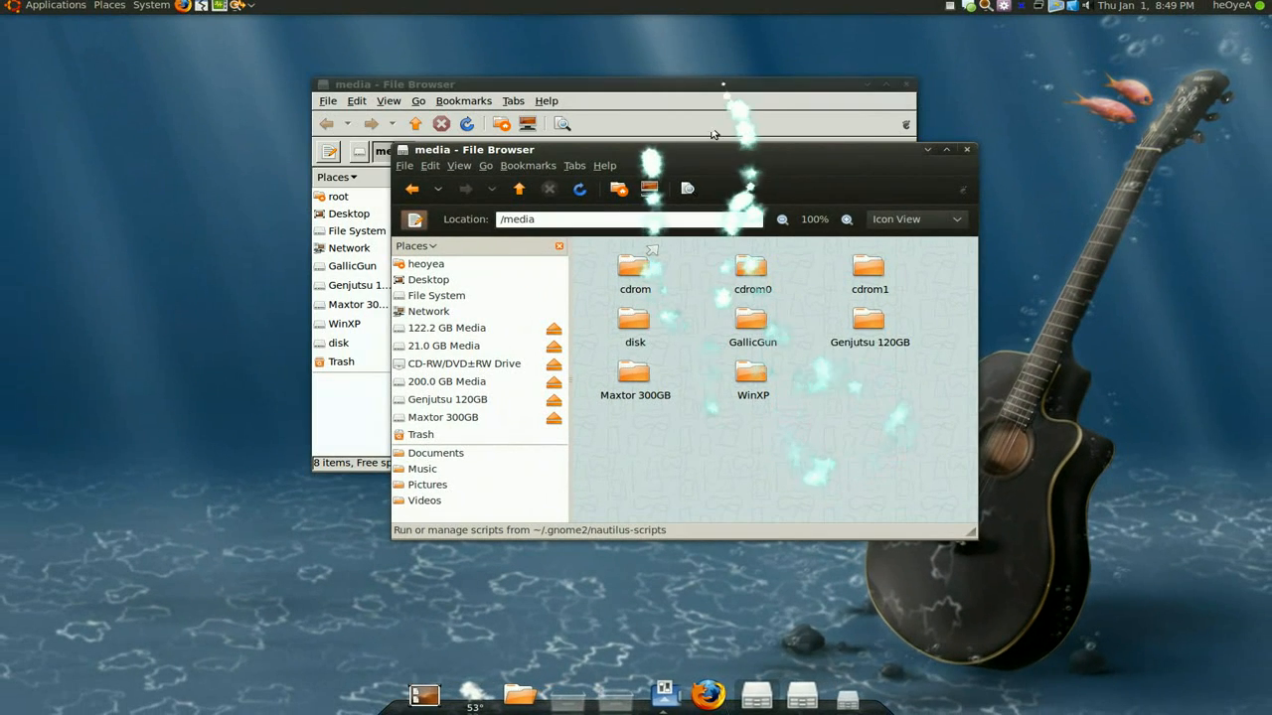
click(732, 94)
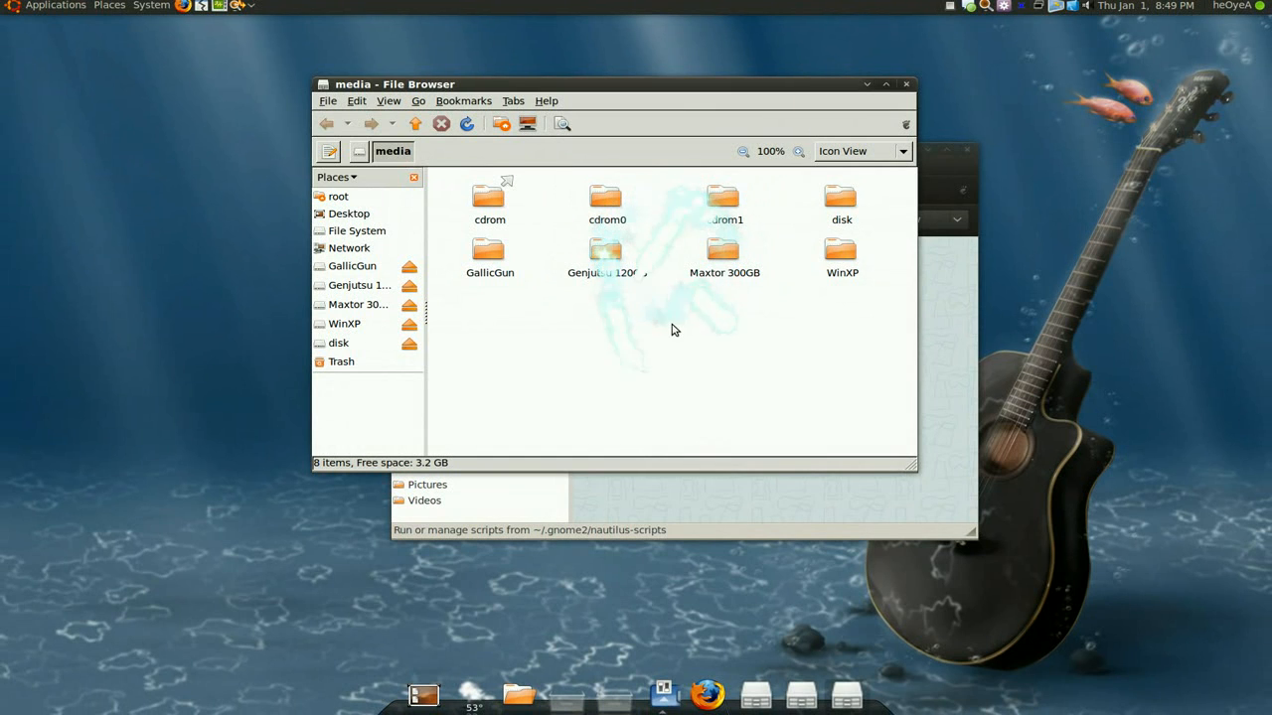
click(943, 352)
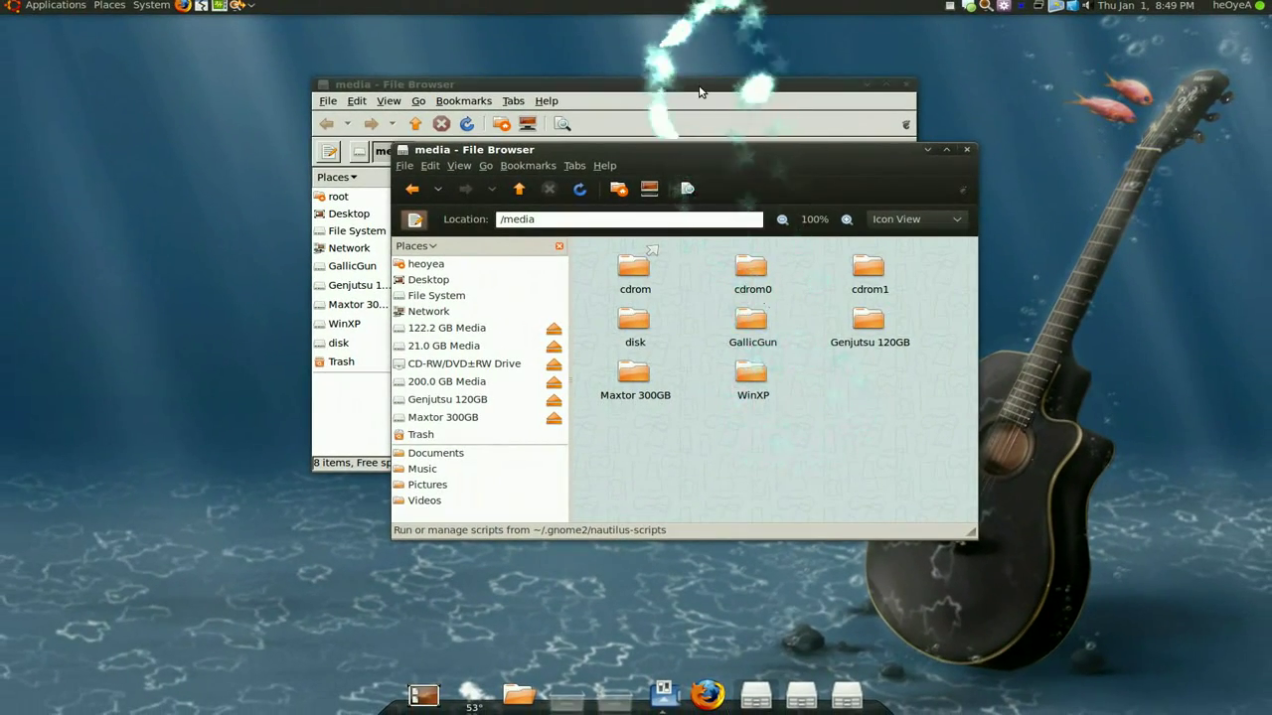
click(698, 119)
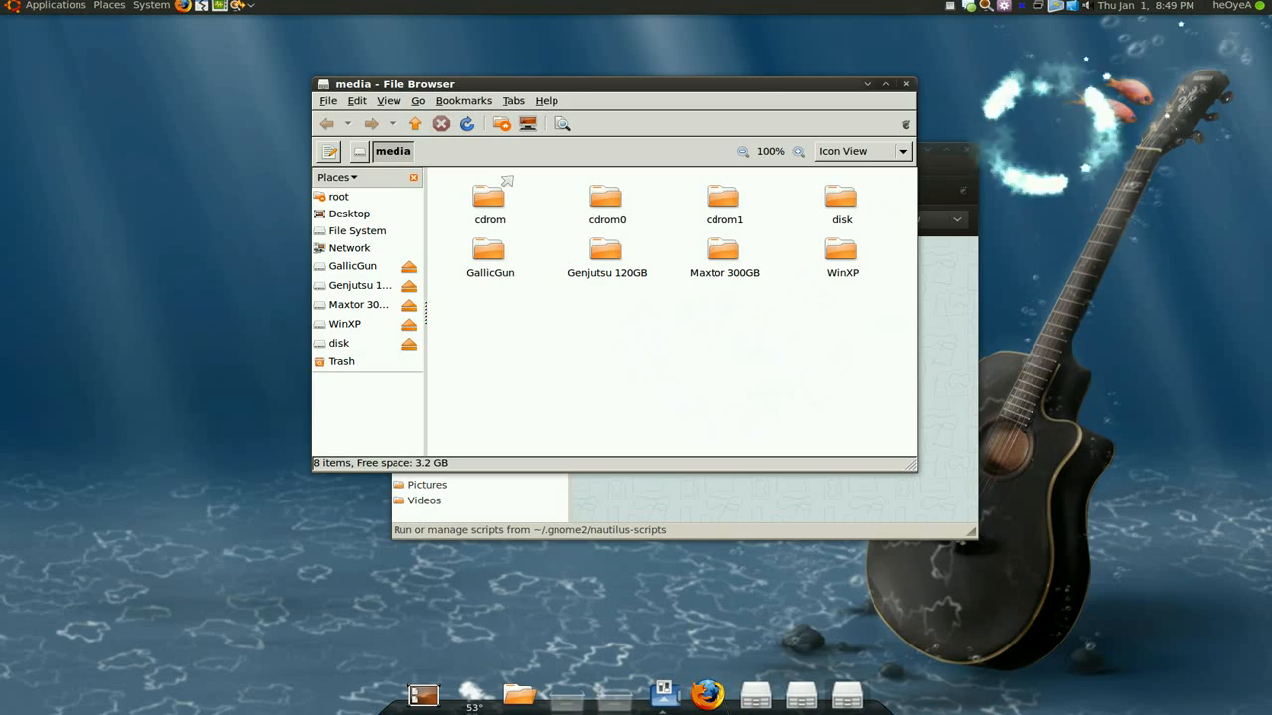
key(shift+alt+Up)
Focus the nautilus-scripts window and select the Rootilus script file.
click(536, 229)
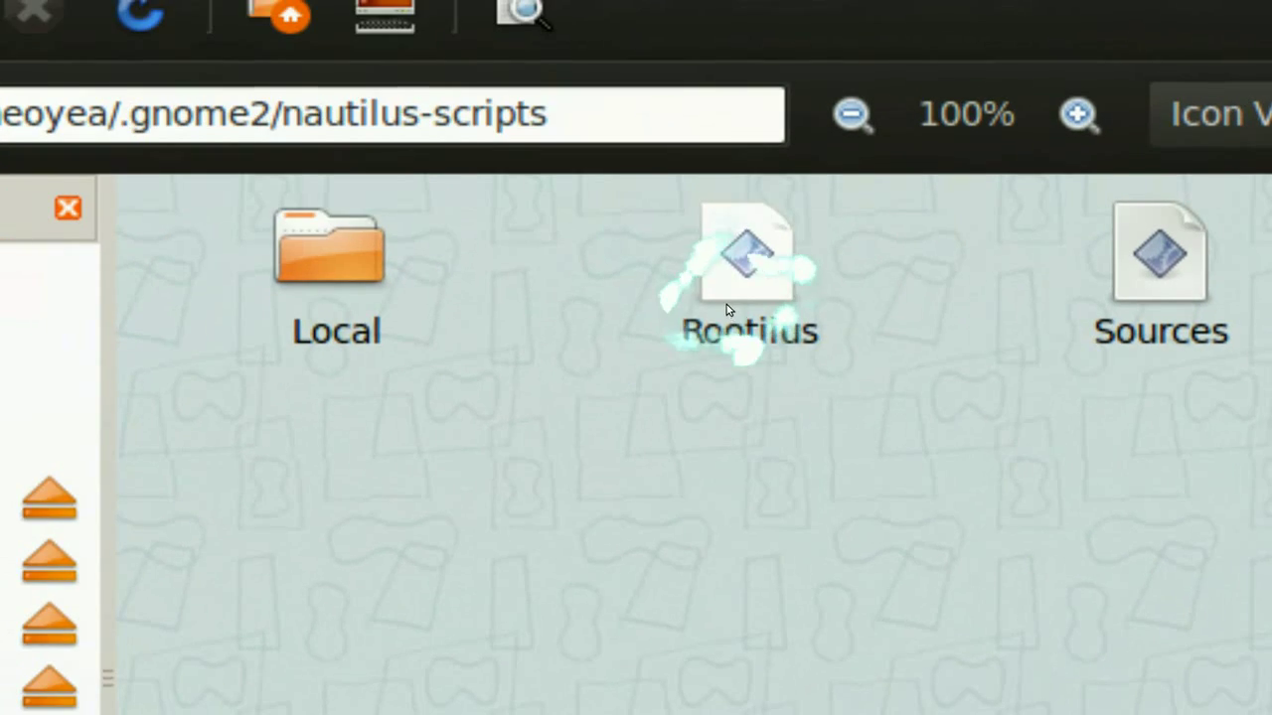
click(728, 306)
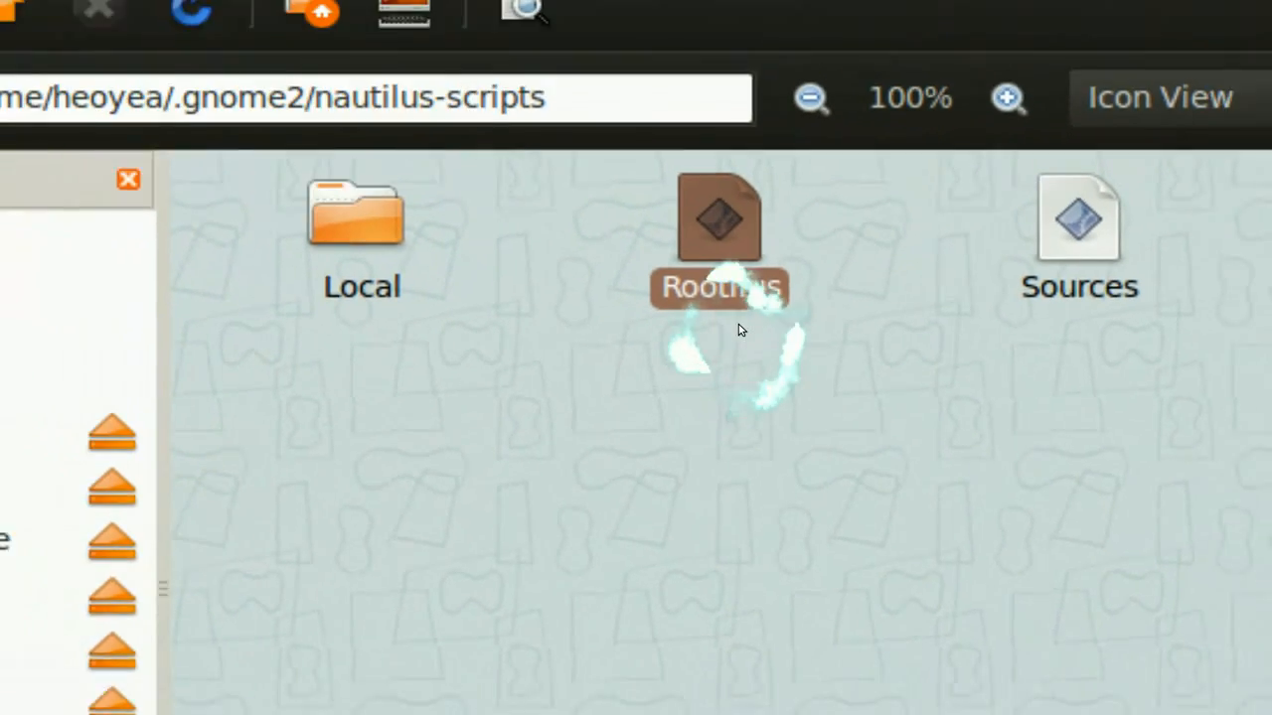
Confirm in Rootilus's Properties > Permissions that 'Allow executing file as program' is ticked.
right_click(737, 318)
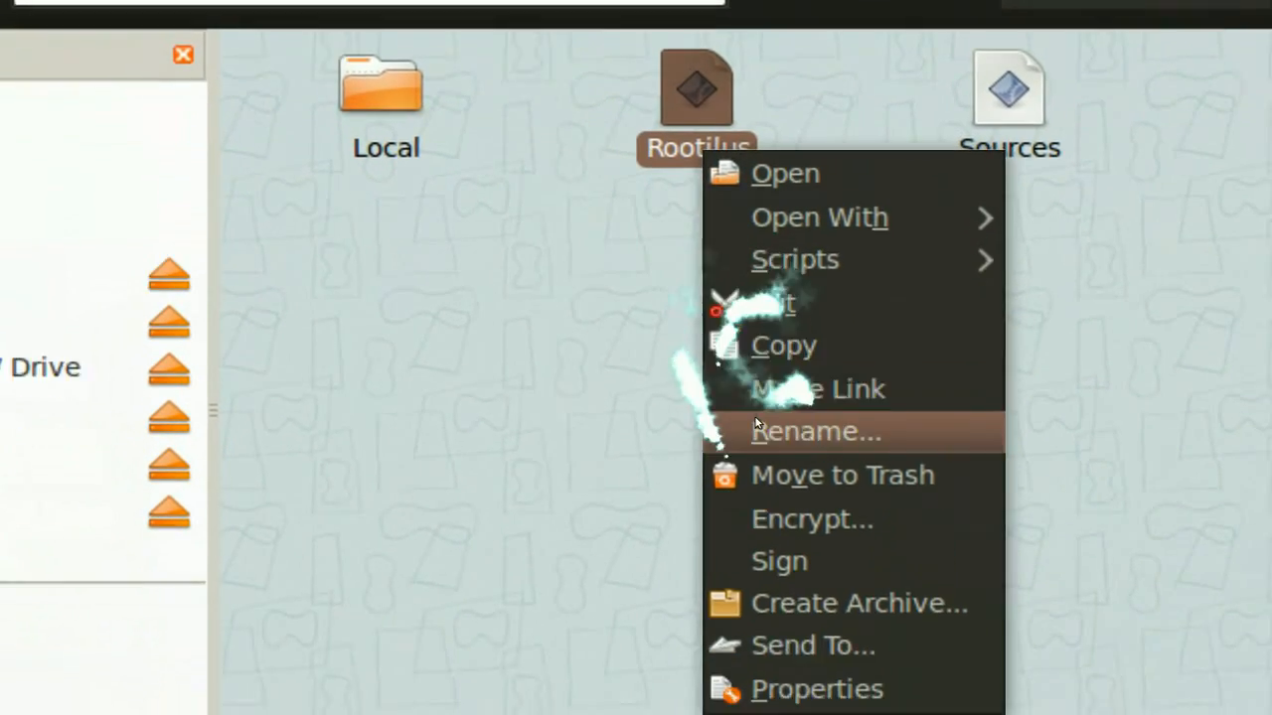
click(789, 534)
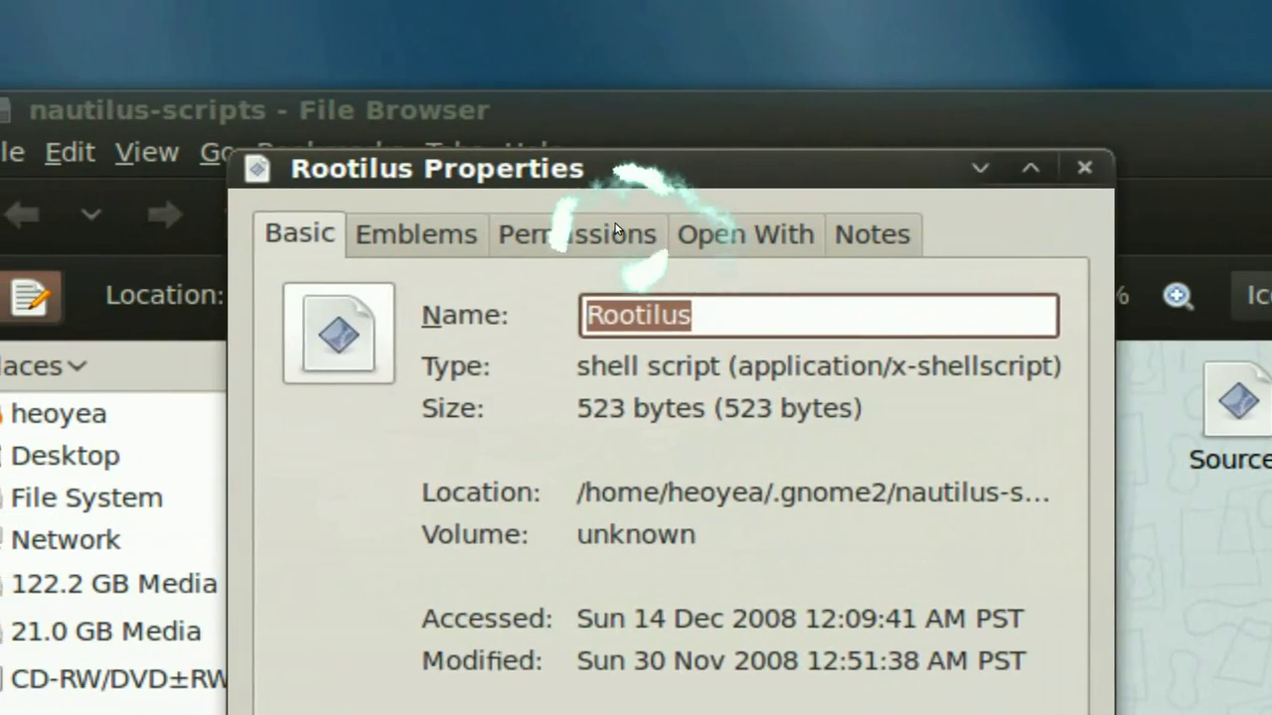
click(581, 184)
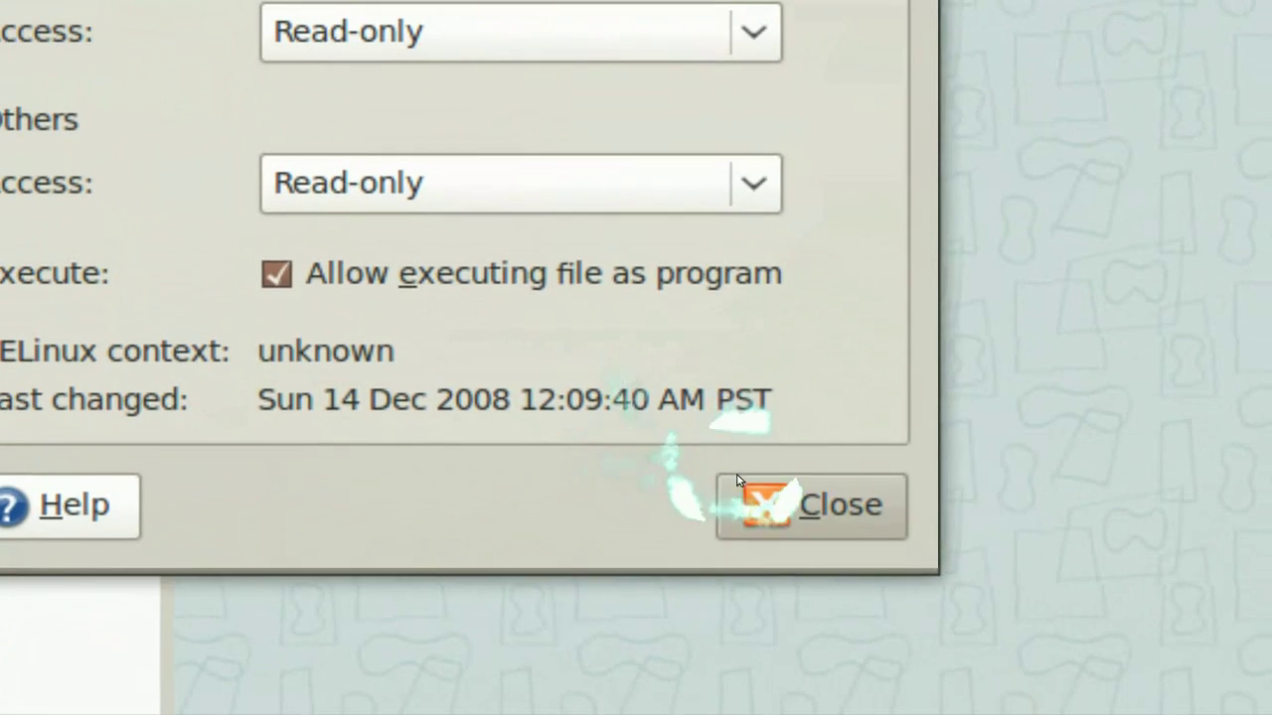
click(1102, 641)
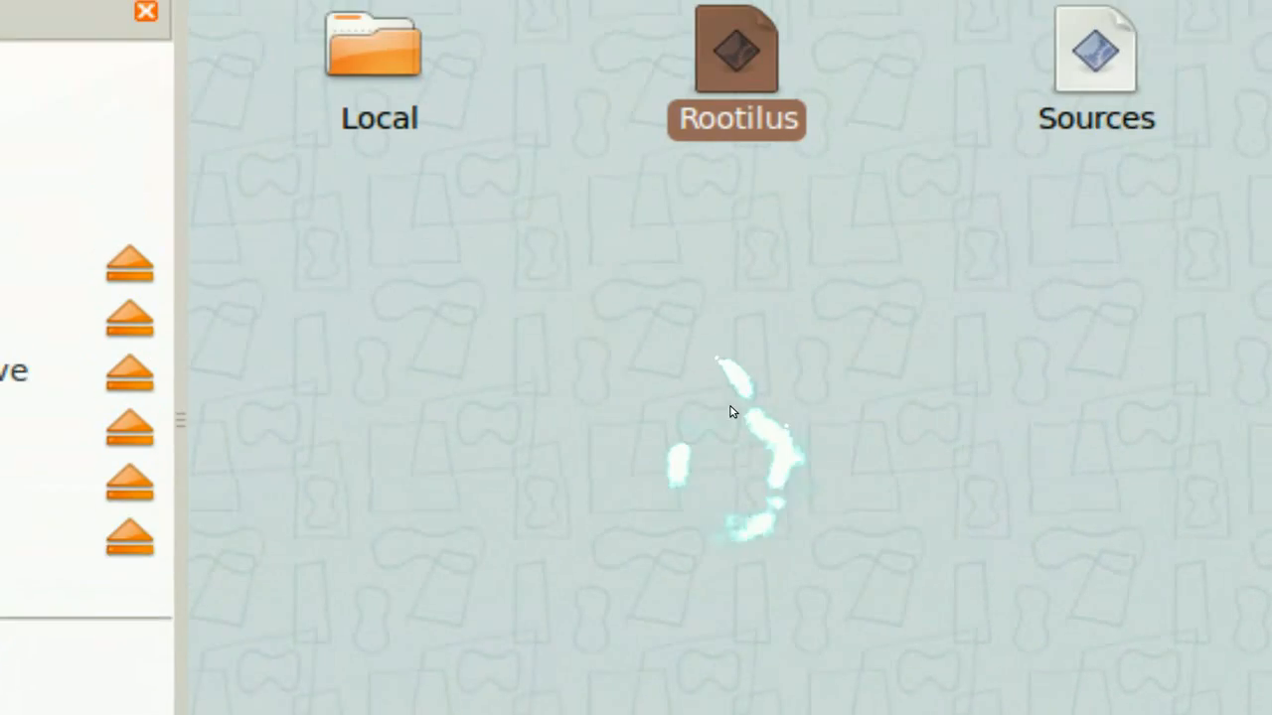
click(727, 395)
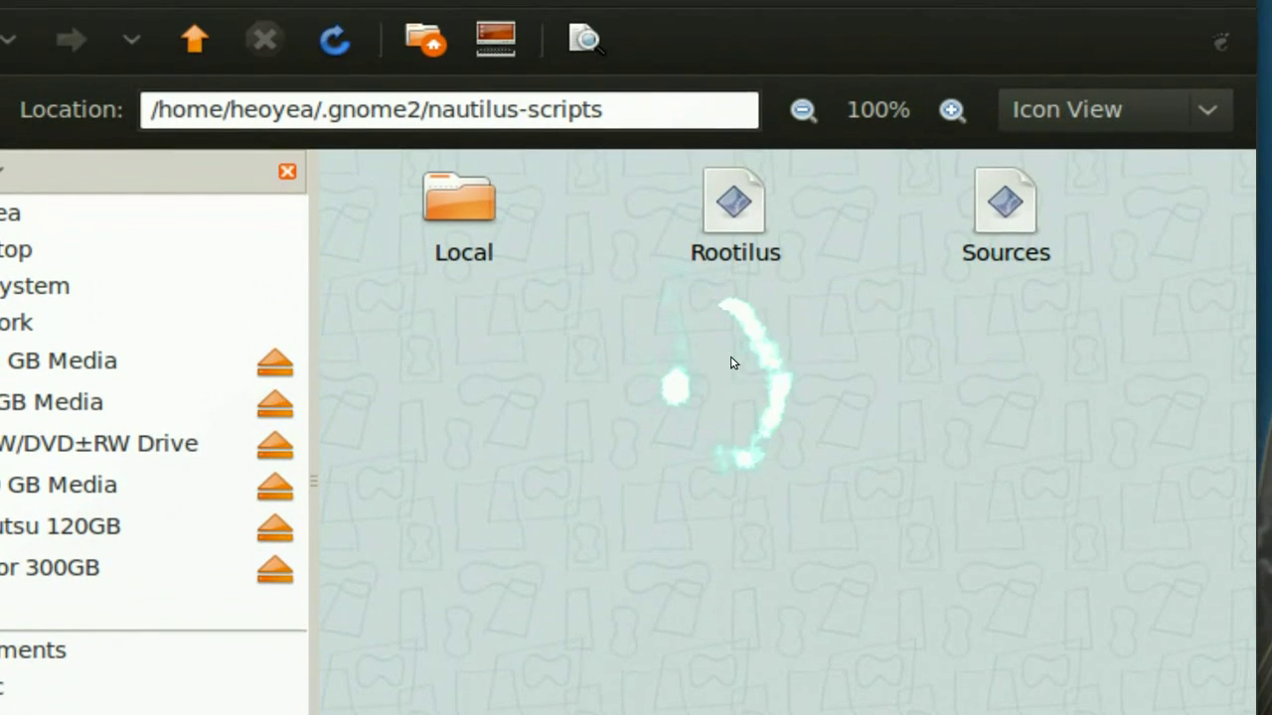
Run Scripts > Rootilus from empty space in the nautilus-scripts folder.
right_click(723, 378)
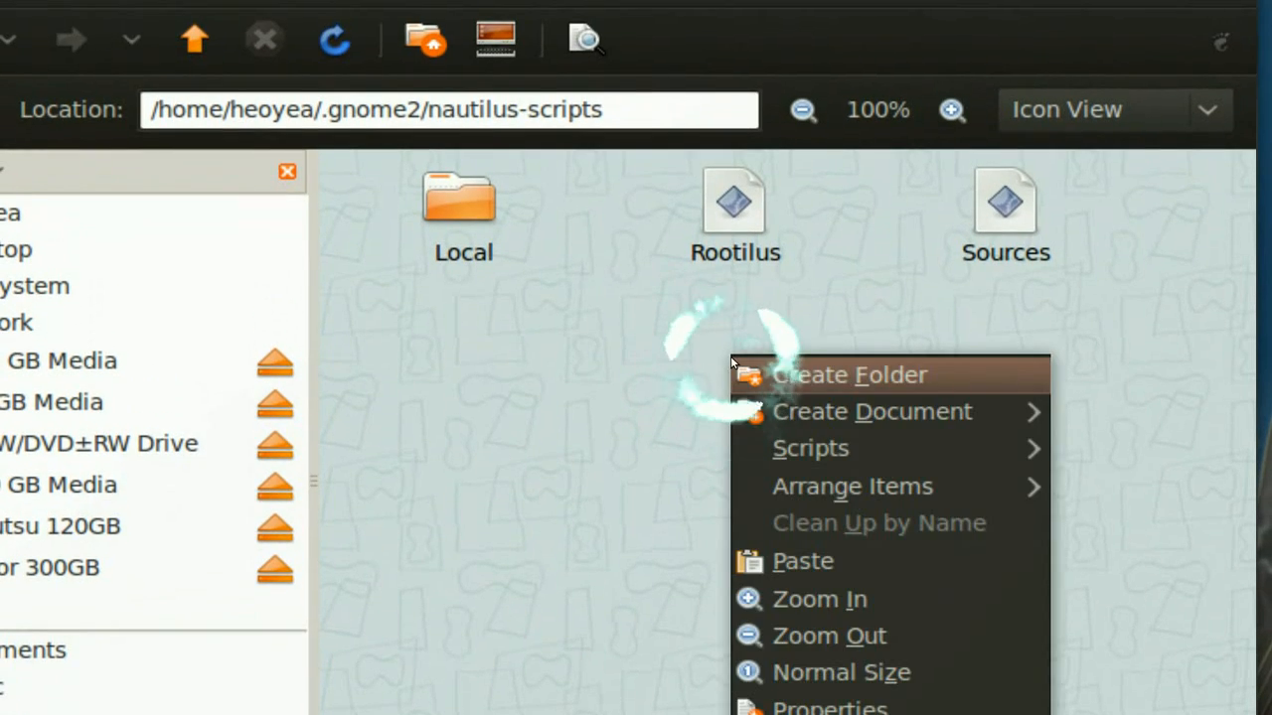
mouse_move(601, 383)
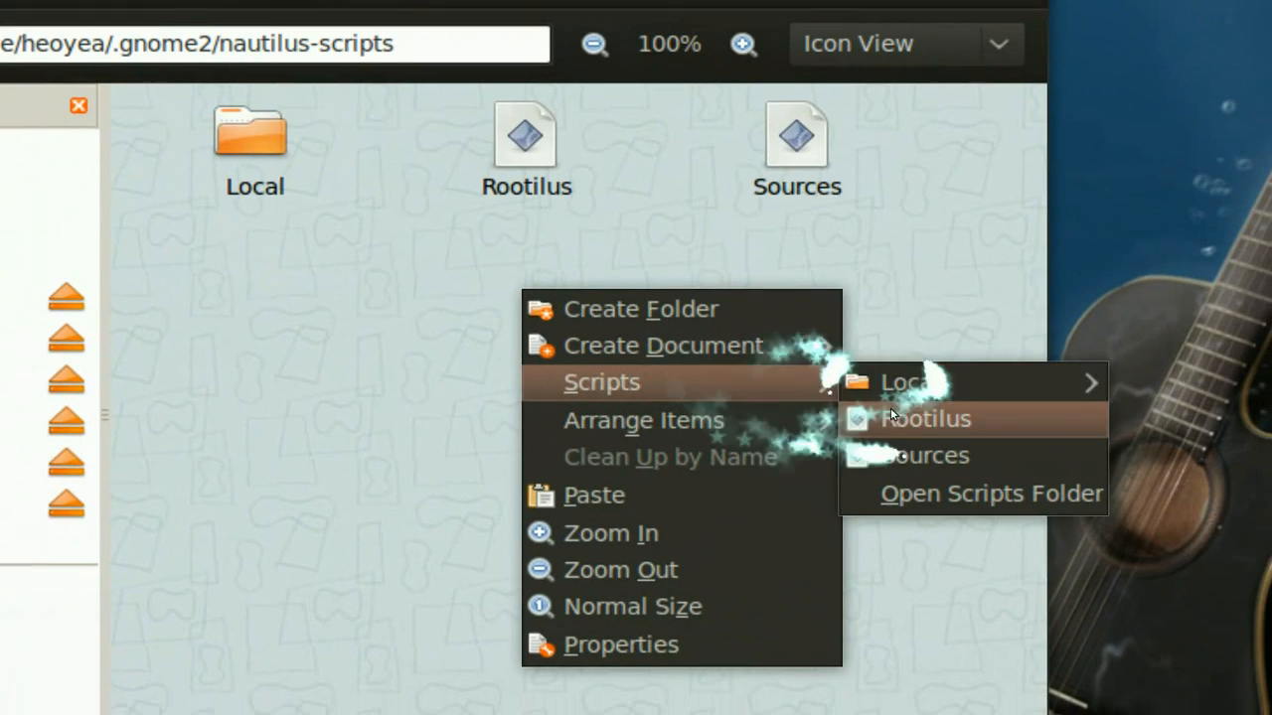
click(891, 416)
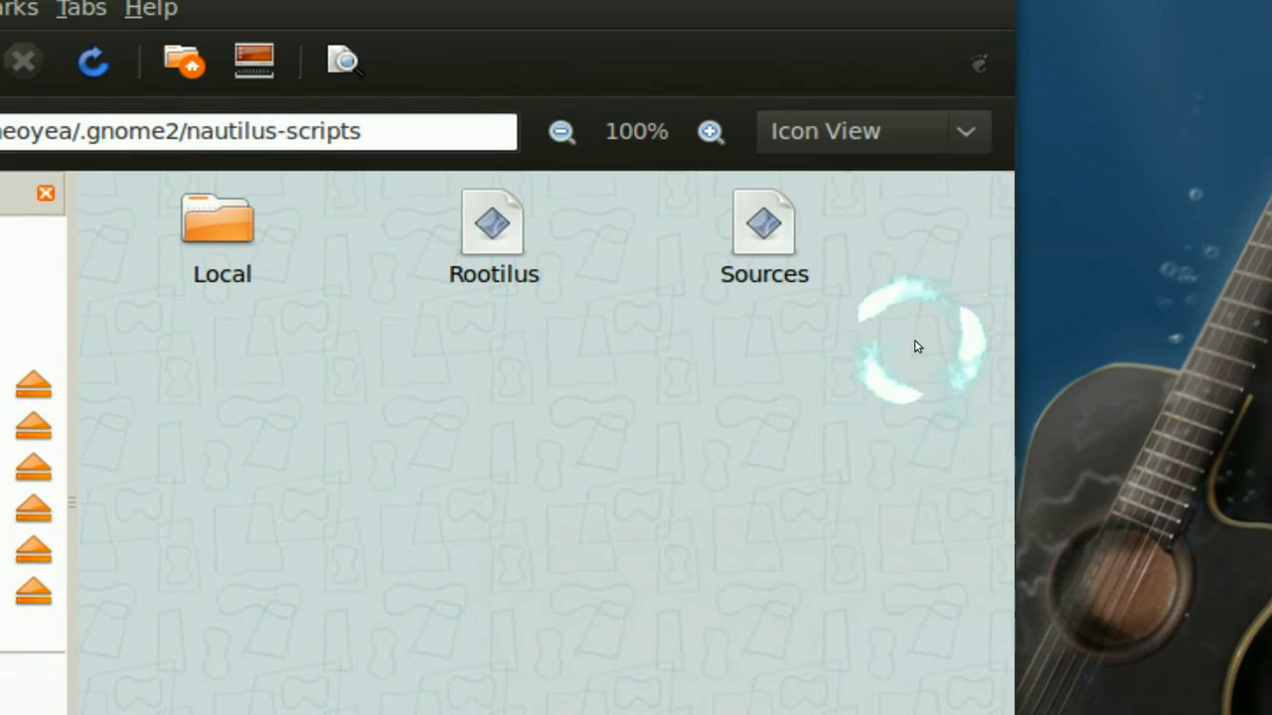